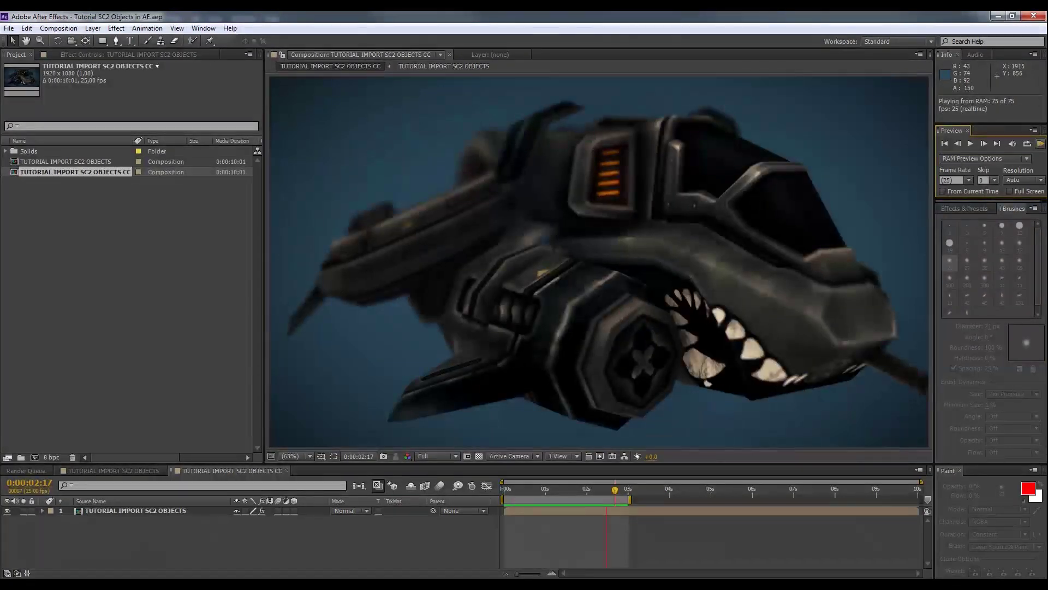
Play the RAM preview of the textured Banshee composition, then switch to the browser
mouse_move(217, 584)
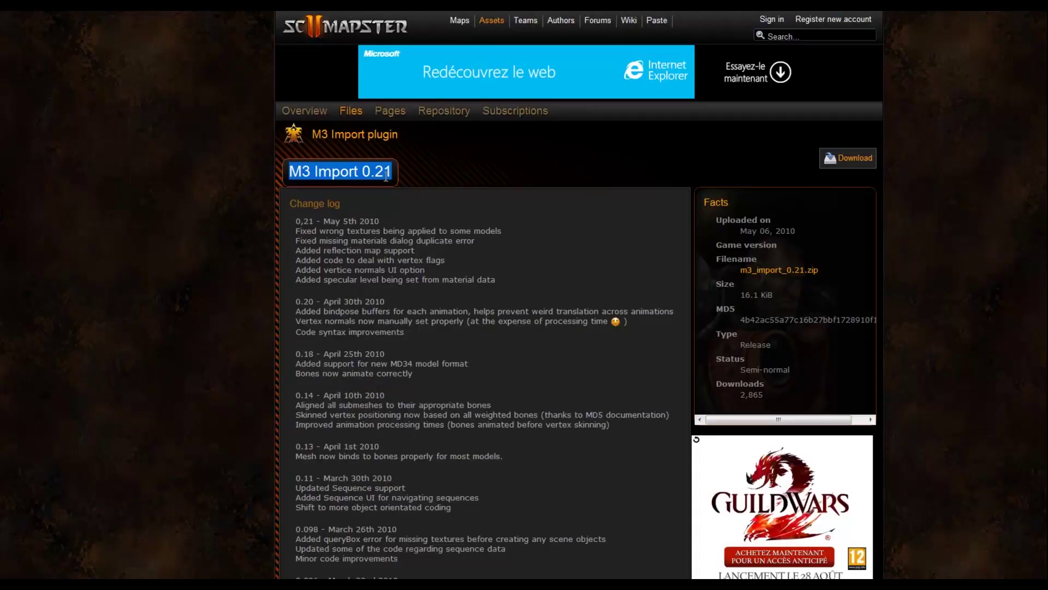
Highlight and then deselect the M3 Import 0.21 title on the SC2Mapster files page
left_click(408, 177)
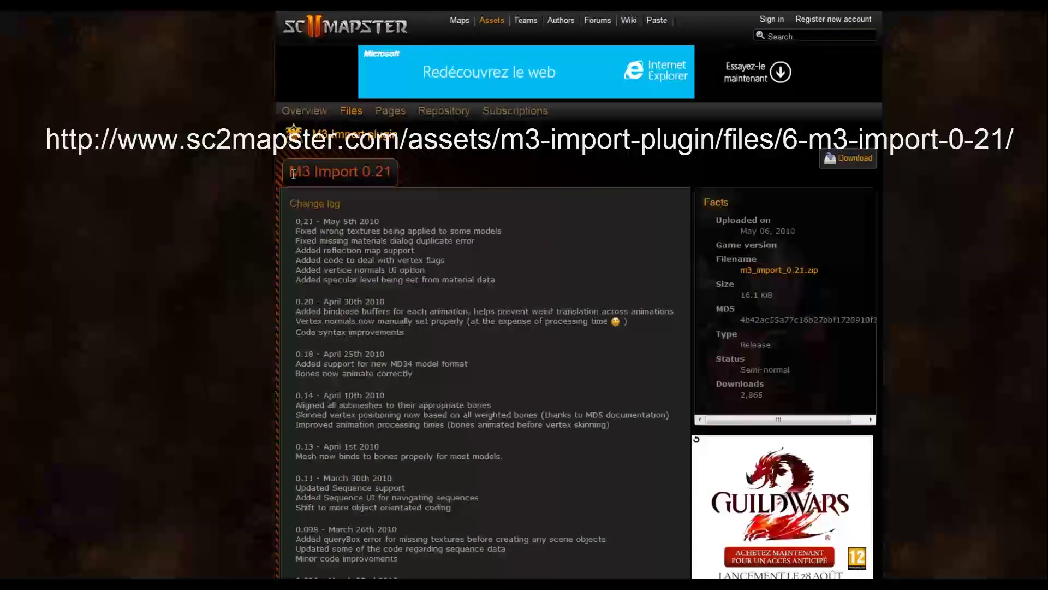
left_click_drag(291, 173, 415, 172)
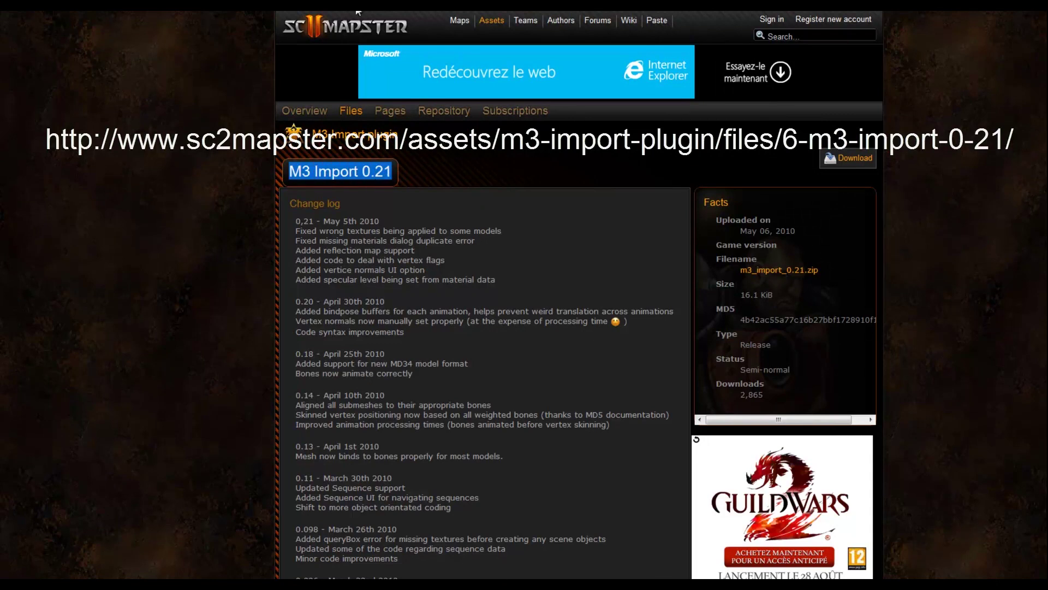
left_click(400, 181)
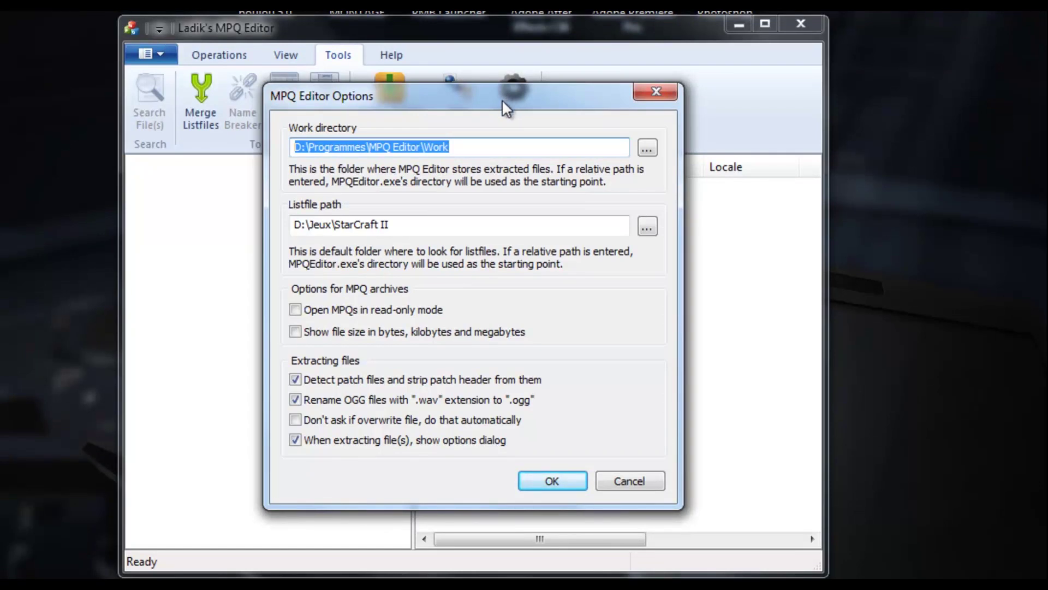
Keep work directory D:\Programmes\MPQ Editor\Work and listfile path D:\Jeux\StarCraft II, and accept the options
left_click_drag(502, 99, 579, 134)
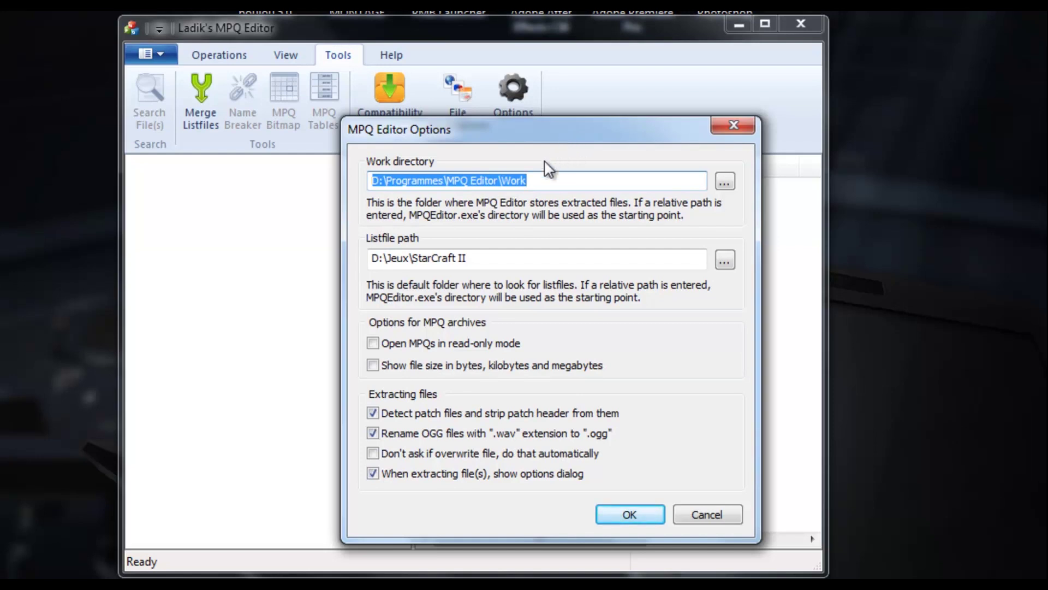
left_click(503, 182)
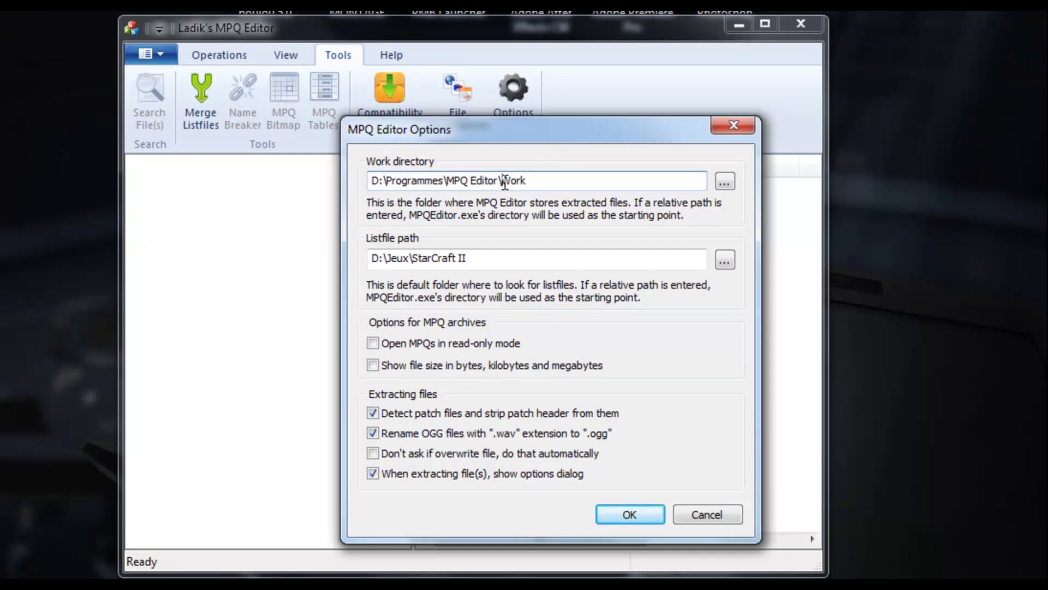
key("shift+Left")
key("shift+Left")
key("shift+Left")
key("shift+Left")
key("shift+Left")
key("Right")
left_click(485, 258)
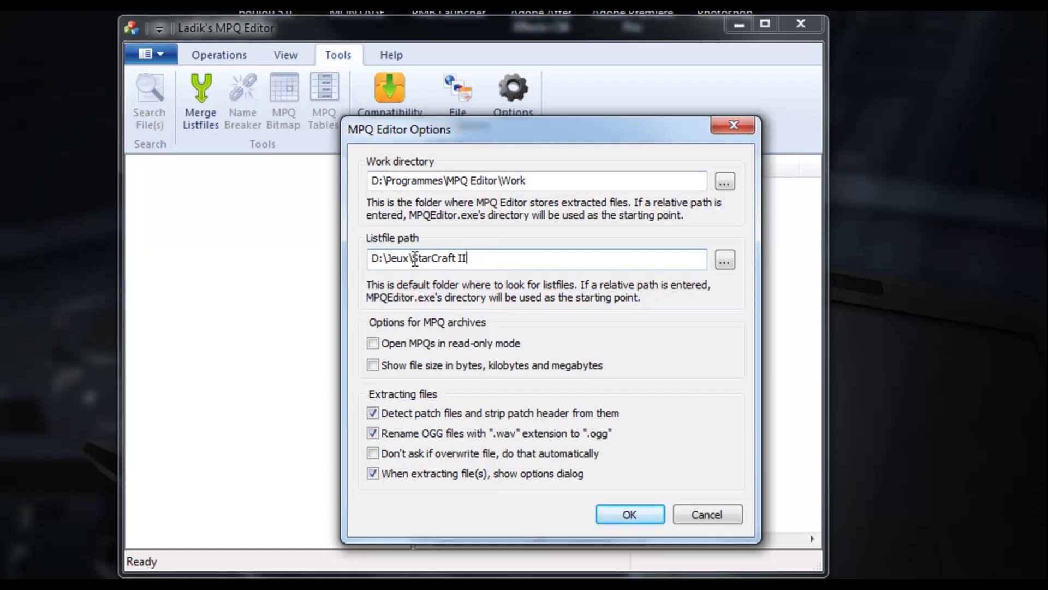
left_click_drag(415, 258, 494, 259)
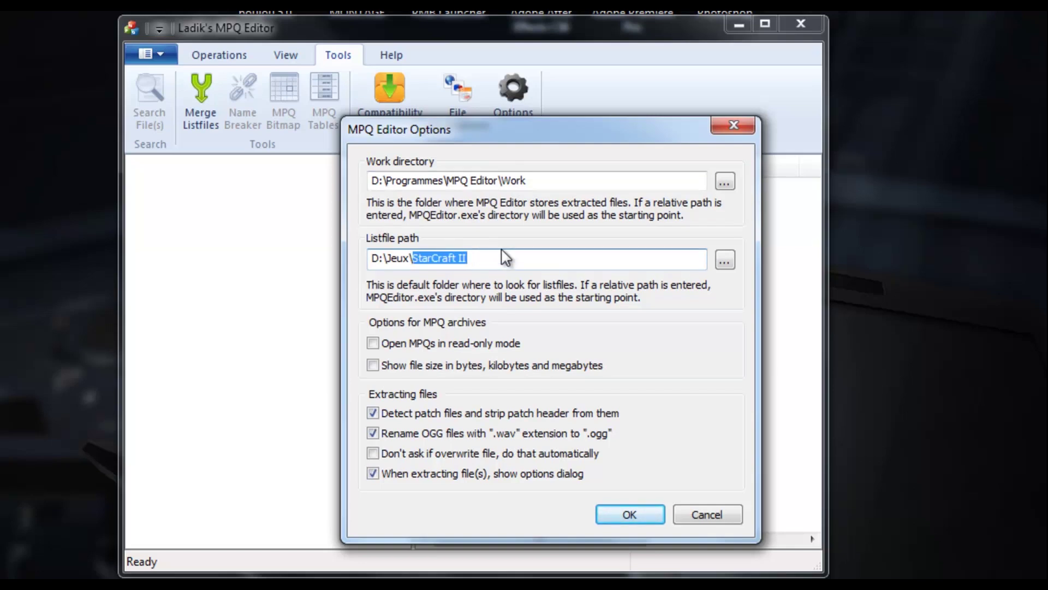
left_click(629, 512)
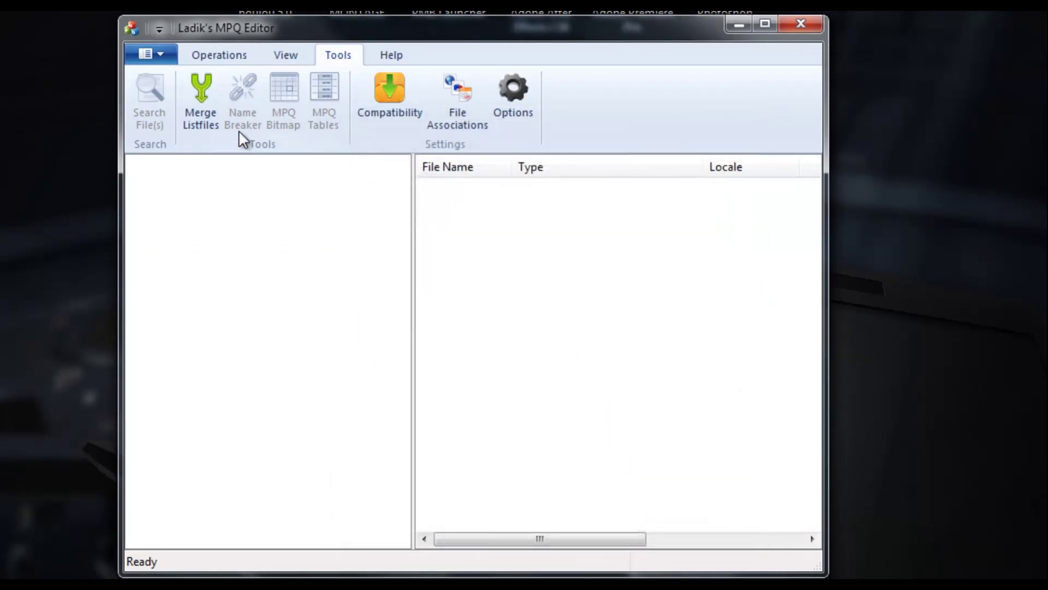
Open the base.SC2Assets archive from Liberty.SC2Mod in MPQ Editor
left_click(160, 54)
mouse_move(178, 137)
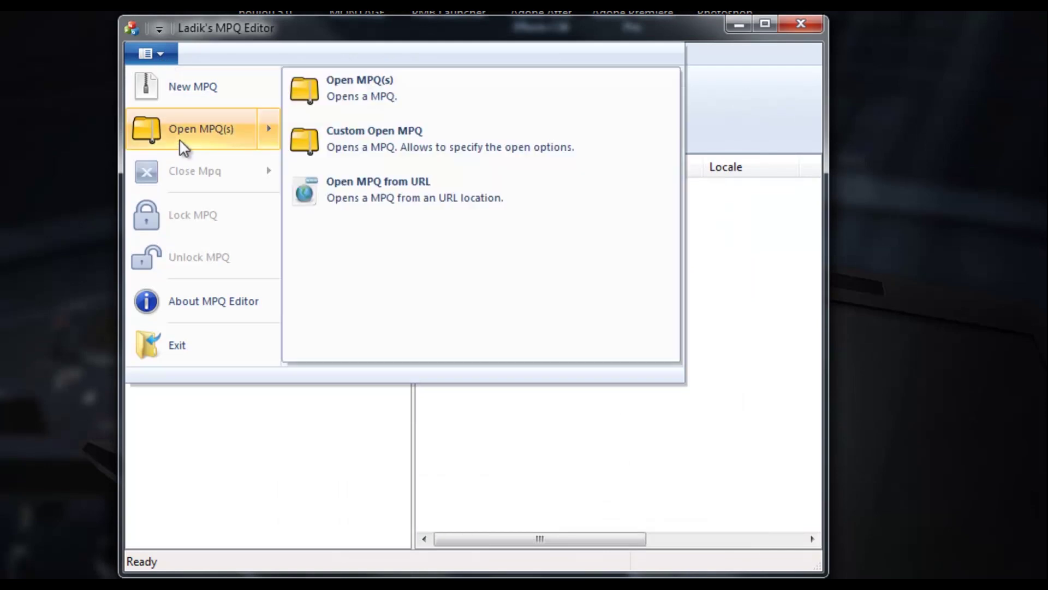
left_click(362, 111)
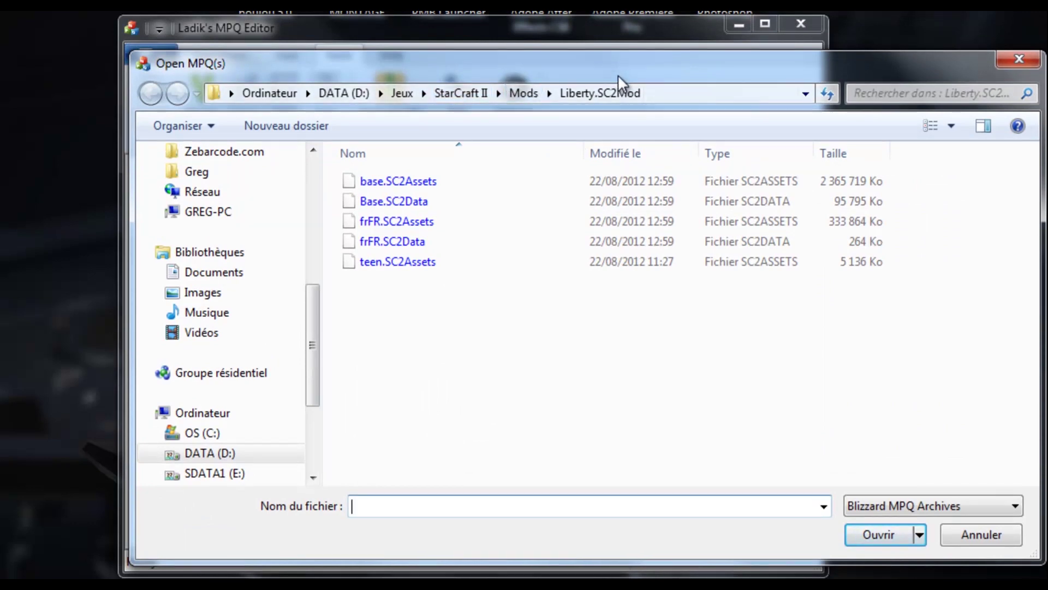
left_click(388, 183)
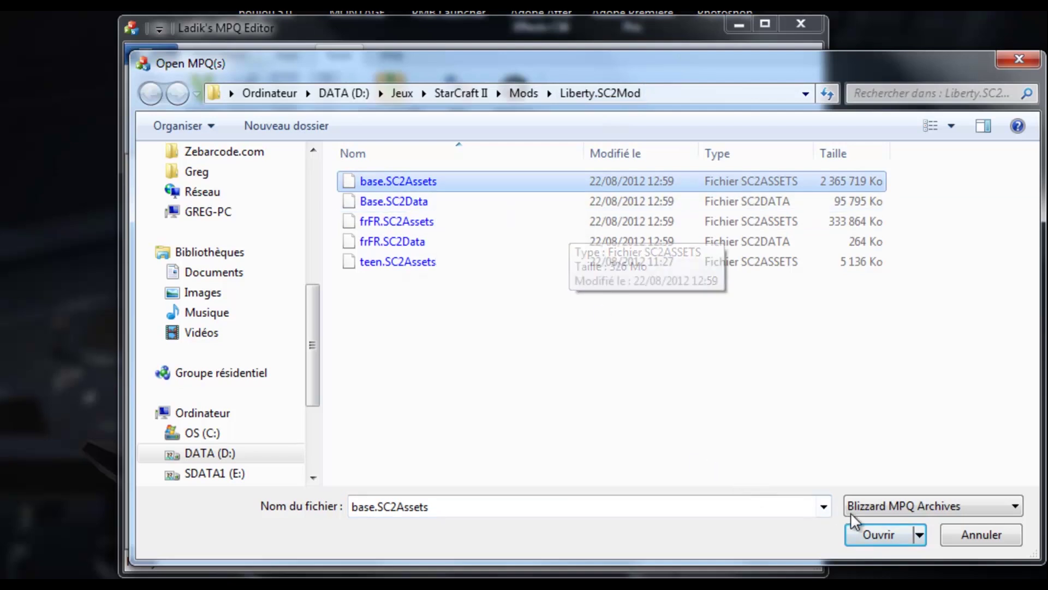
left_click(877, 532)
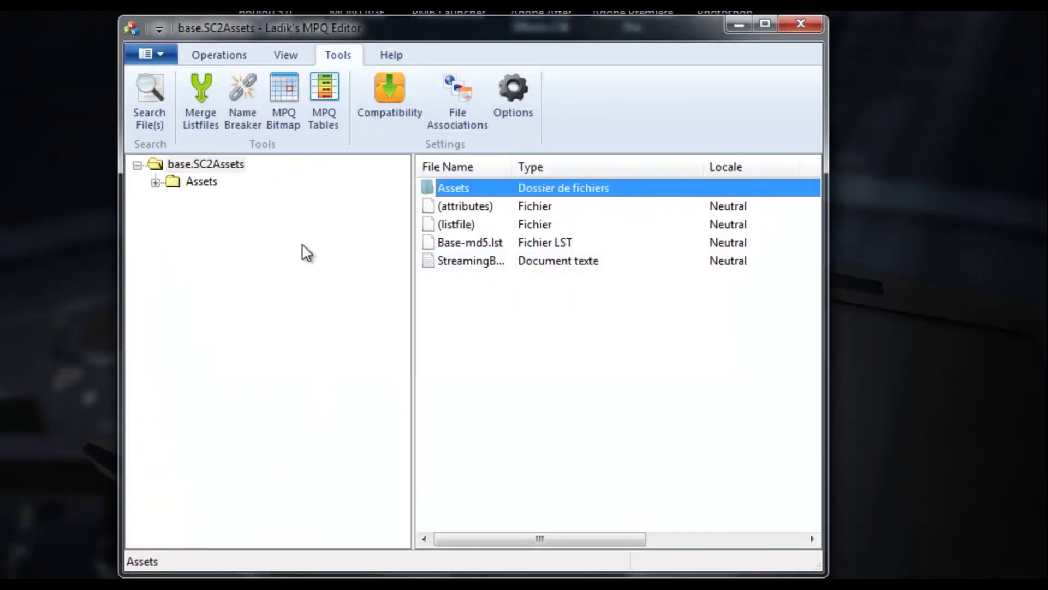
Widen the window and list the Assets folder's subfolders, Buildings through Water
left_click_drag(826, 216, 1032, 216)
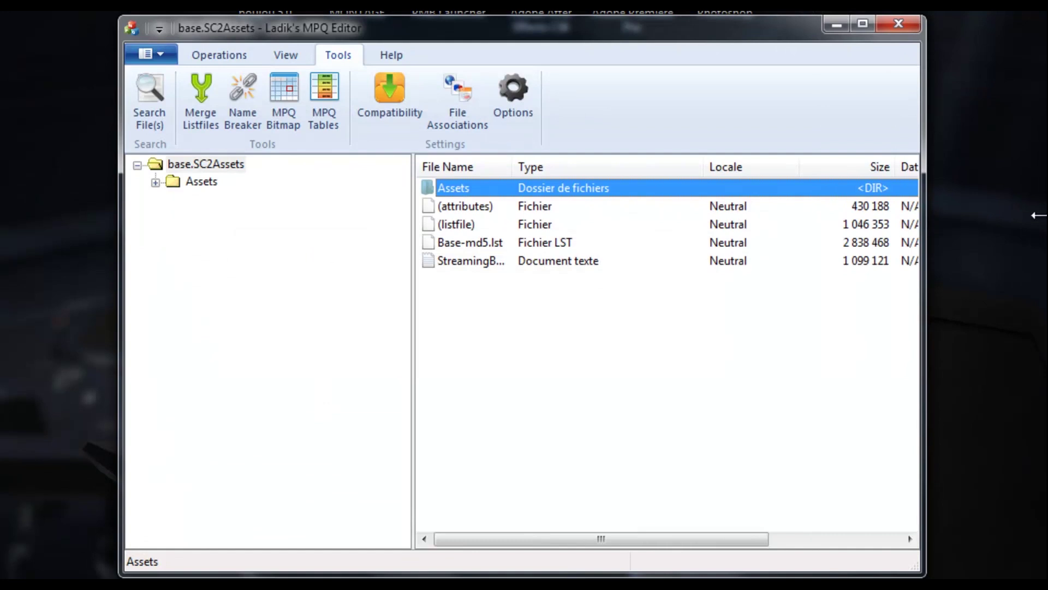
left_click(222, 214)
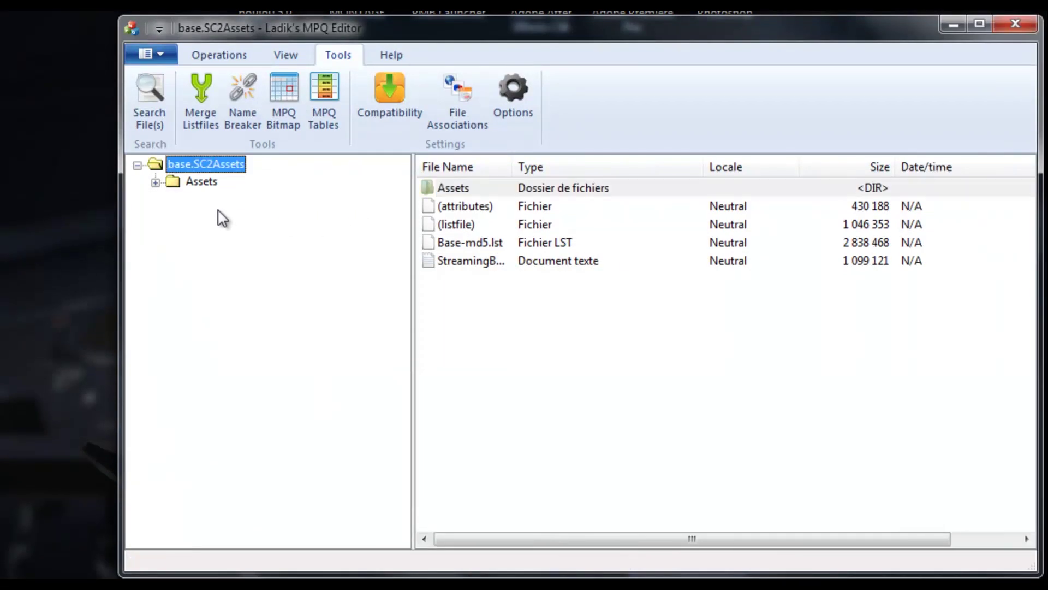
left_click(206, 183)
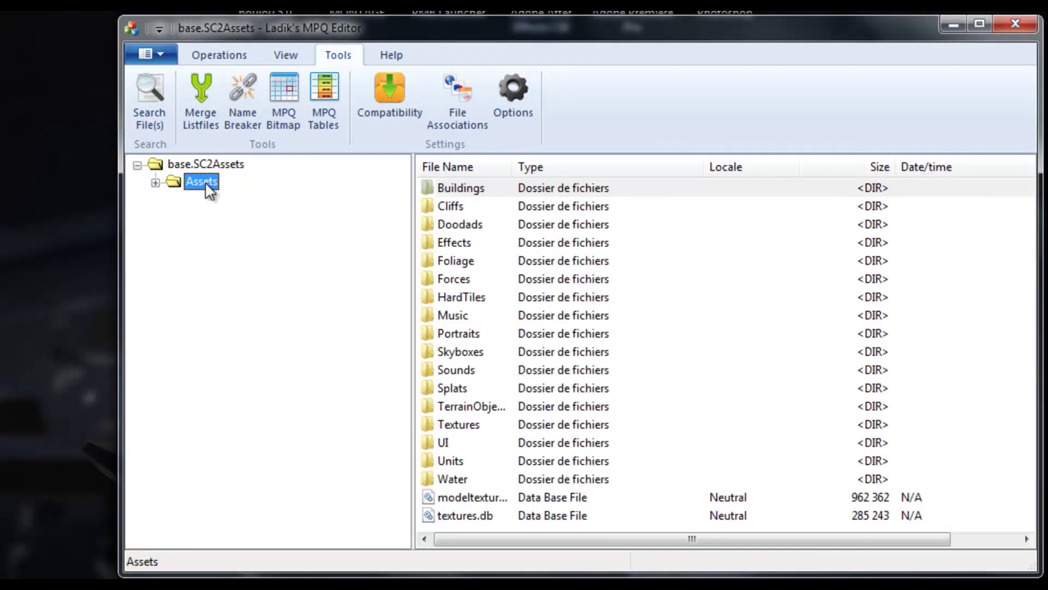
left_click_drag(512, 164, 565, 163)
left_click(565, 191)
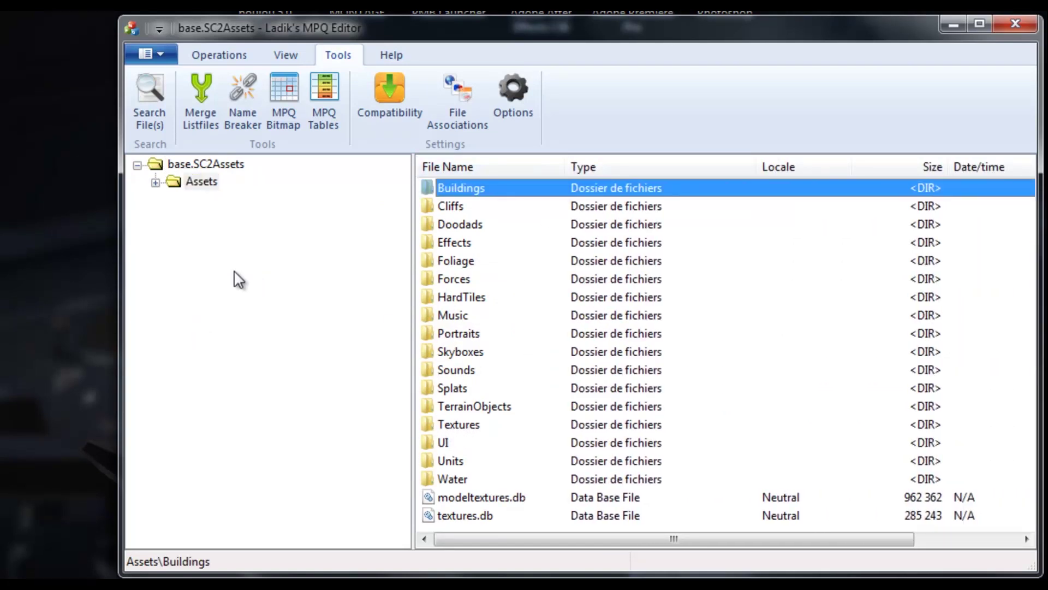
Extract the whole Assets folder into D:\Programmes\MPQ Editor\Work
right_click(199, 183)
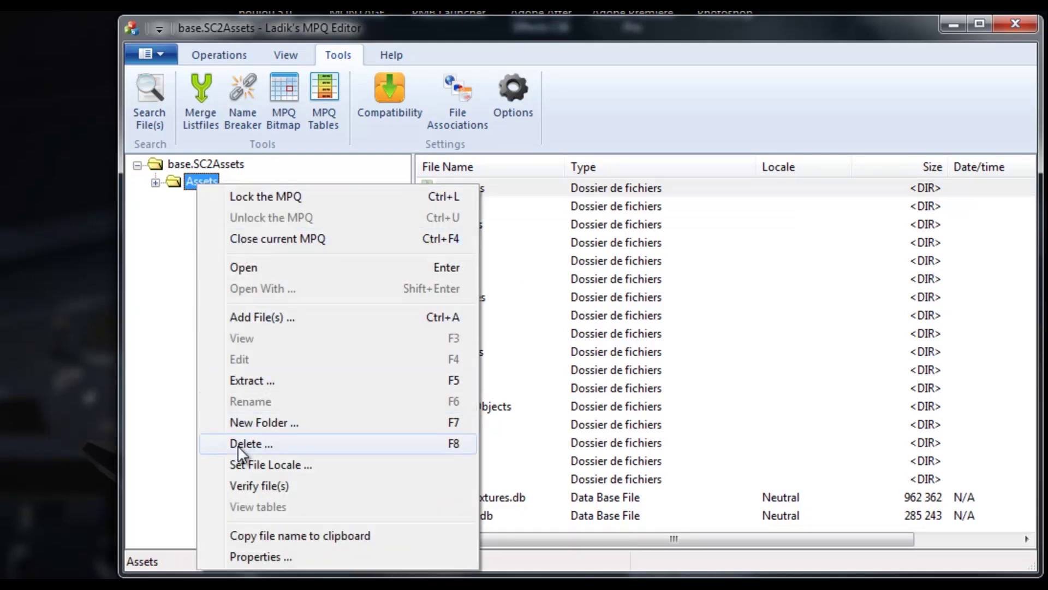
left_click(261, 379)
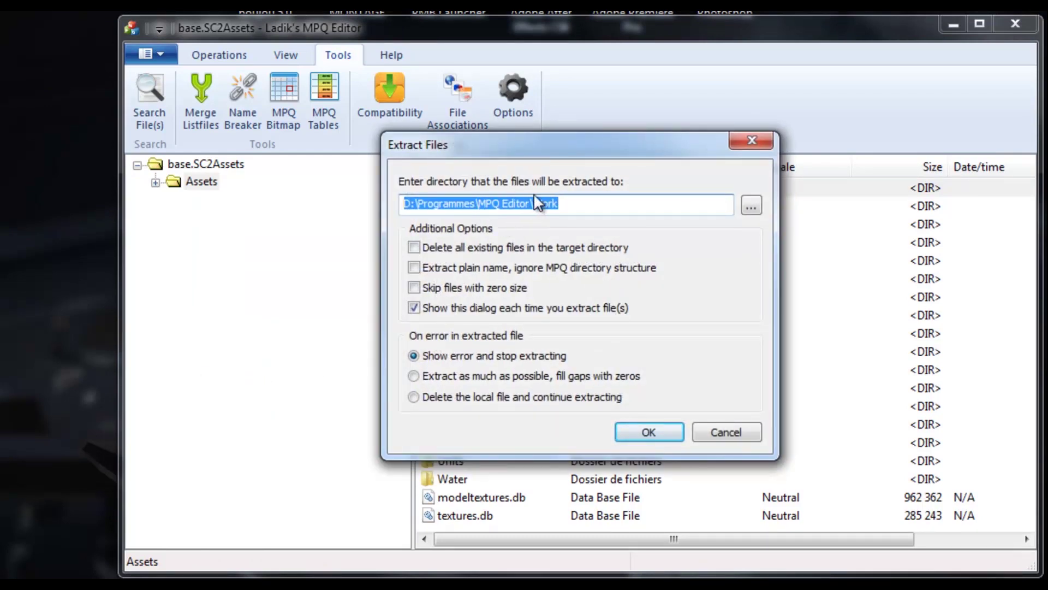
left_click(647, 434)
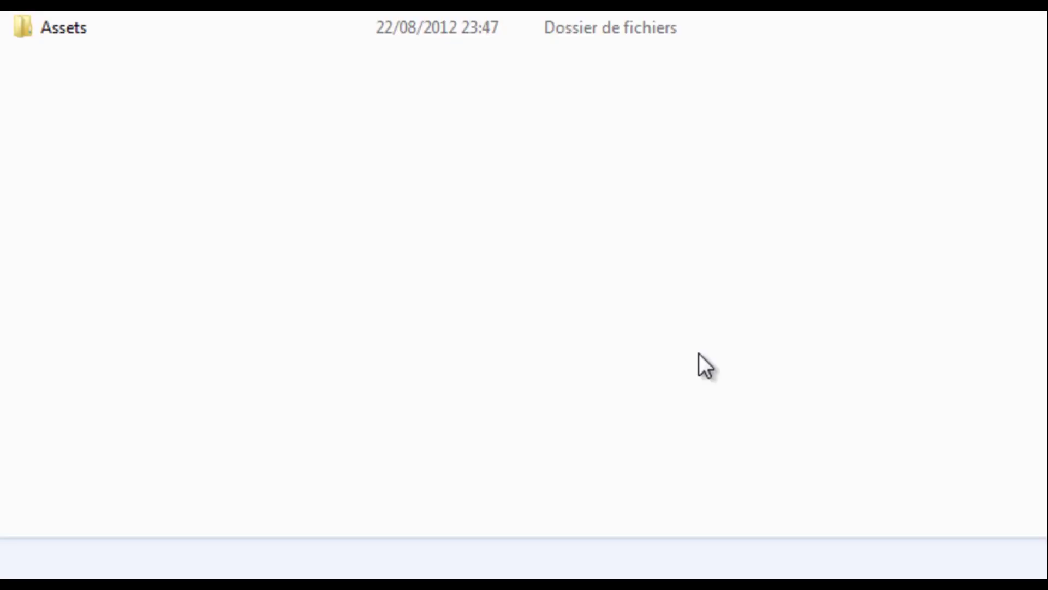
Browse to Assets > Units > Terran > Banshee to check Banshee.m3 and Banshee.m3h, then minimize Explorer
double_click(62, 30)
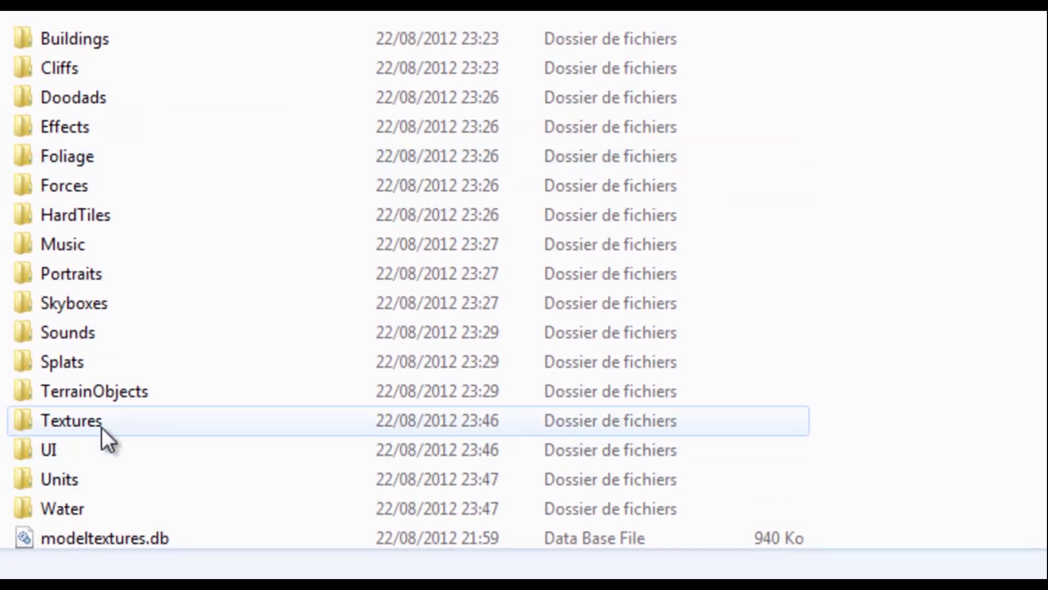
double_click(84, 480)
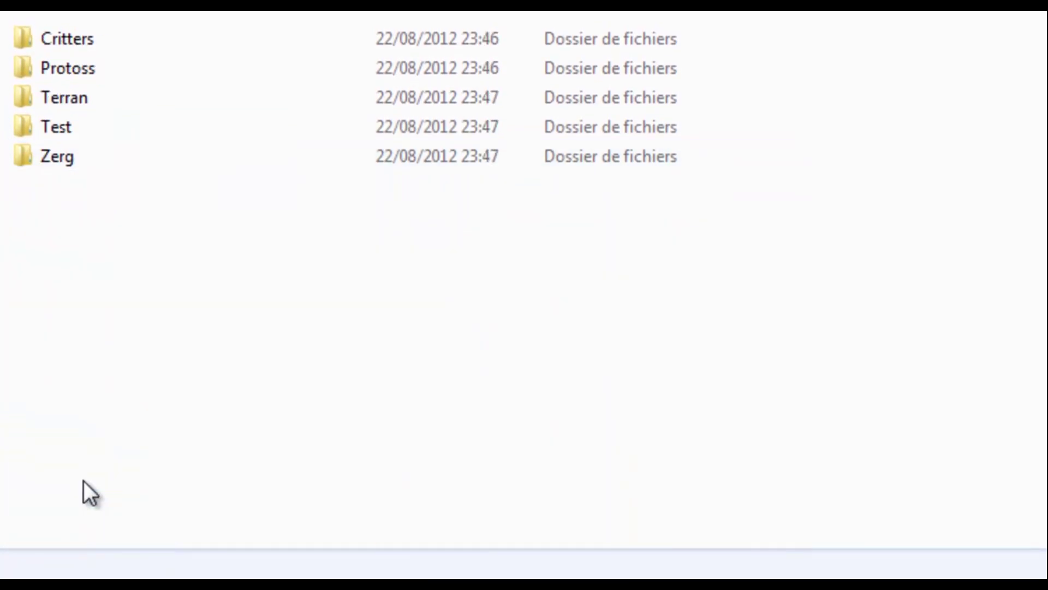
double_click(63, 100)
double_click(67, 35)
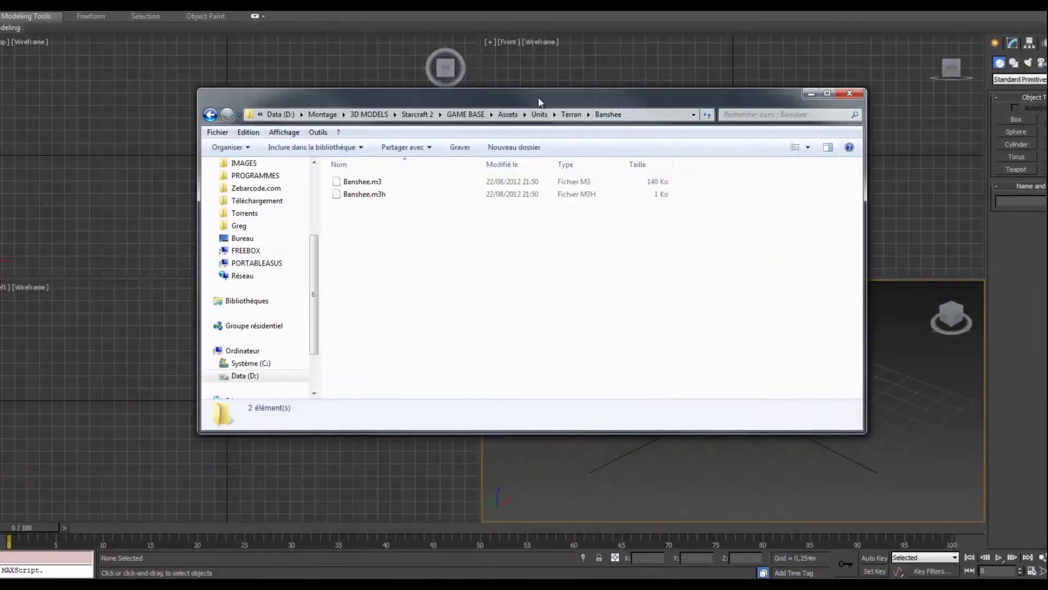
left_click_drag(539, 99, 494, 100)
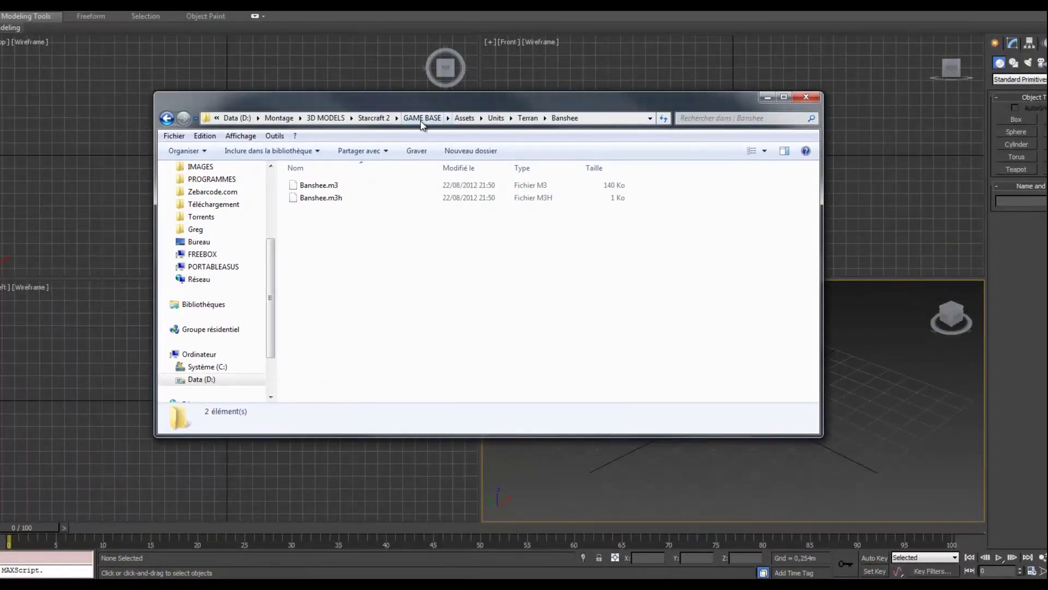
left_click(767, 97)
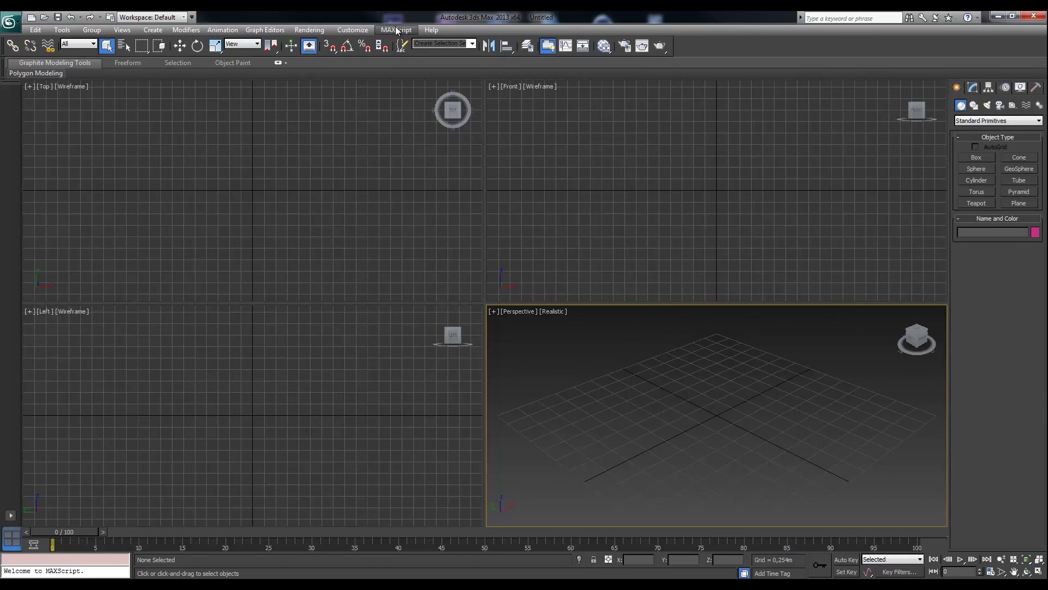
Run the m3_import_v0.21.ms script from the scripts folder and show the Utilities panel
left_click(397, 31)
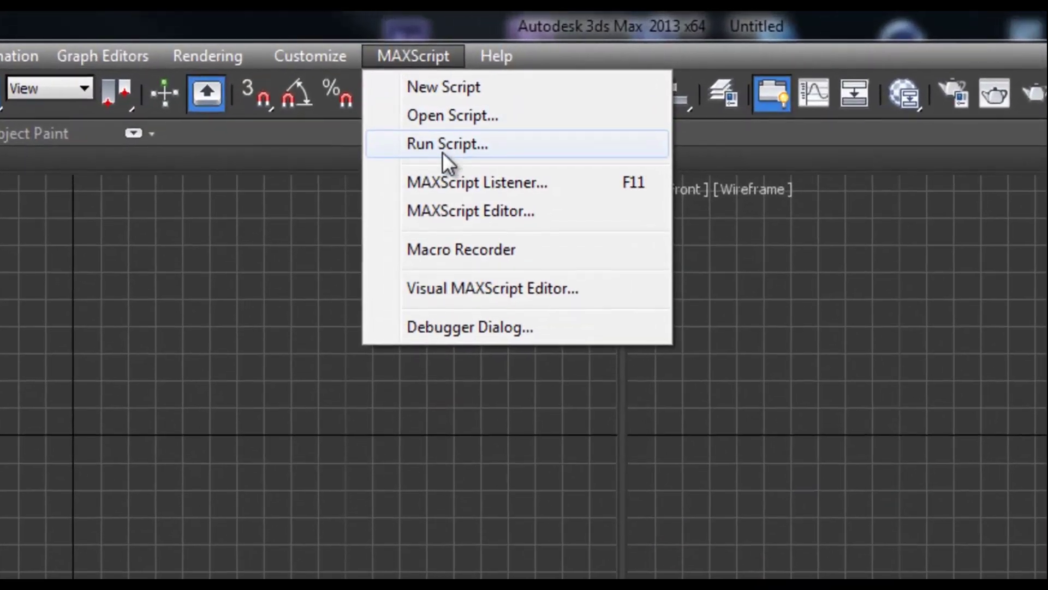
left_click(444, 146)
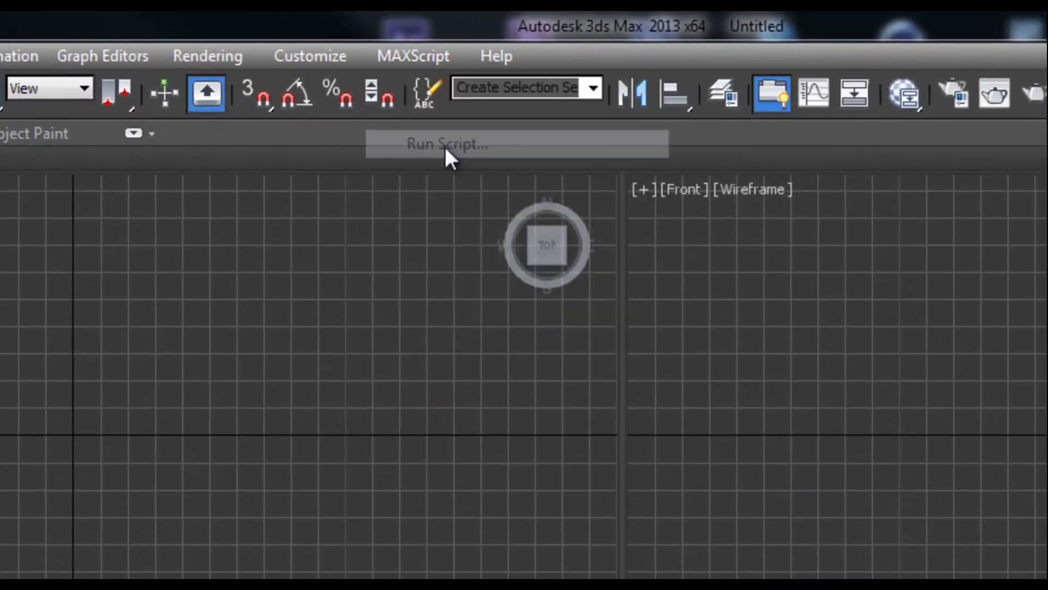
left_click(127, 280)
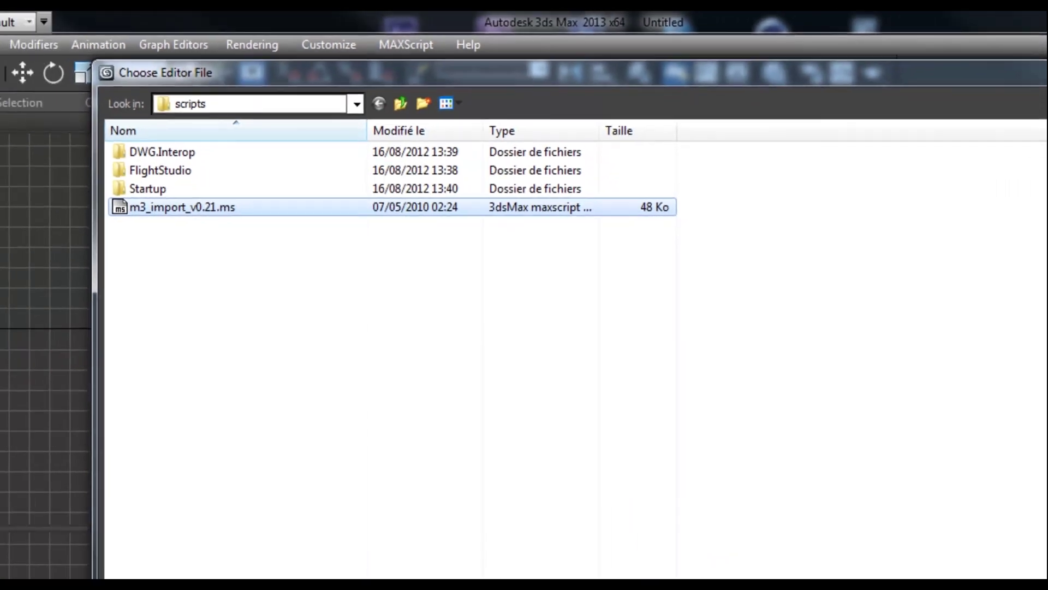
left_click(875, 486)
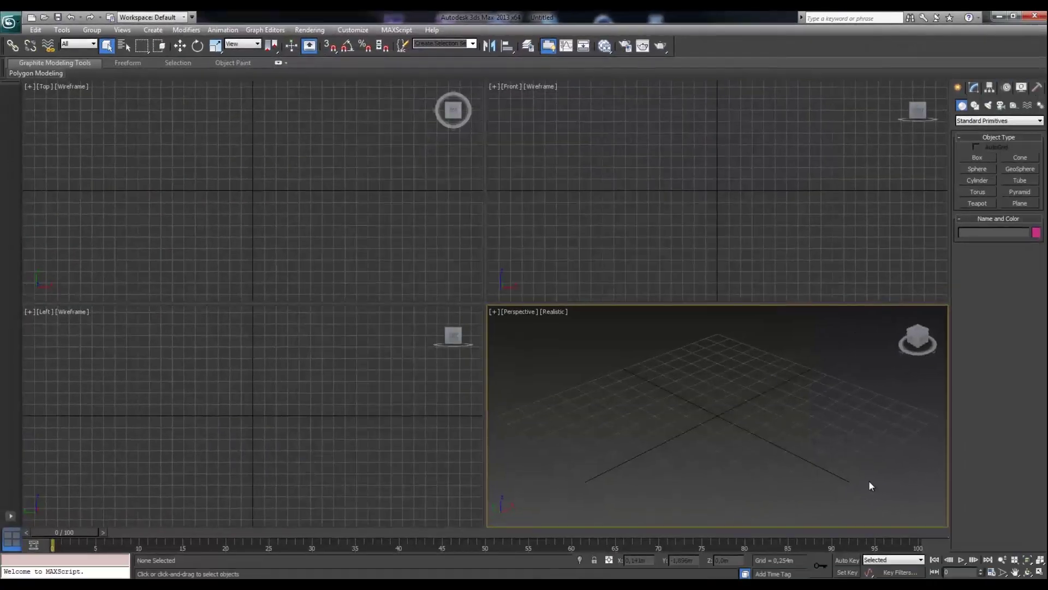
left_click(1038, 89)
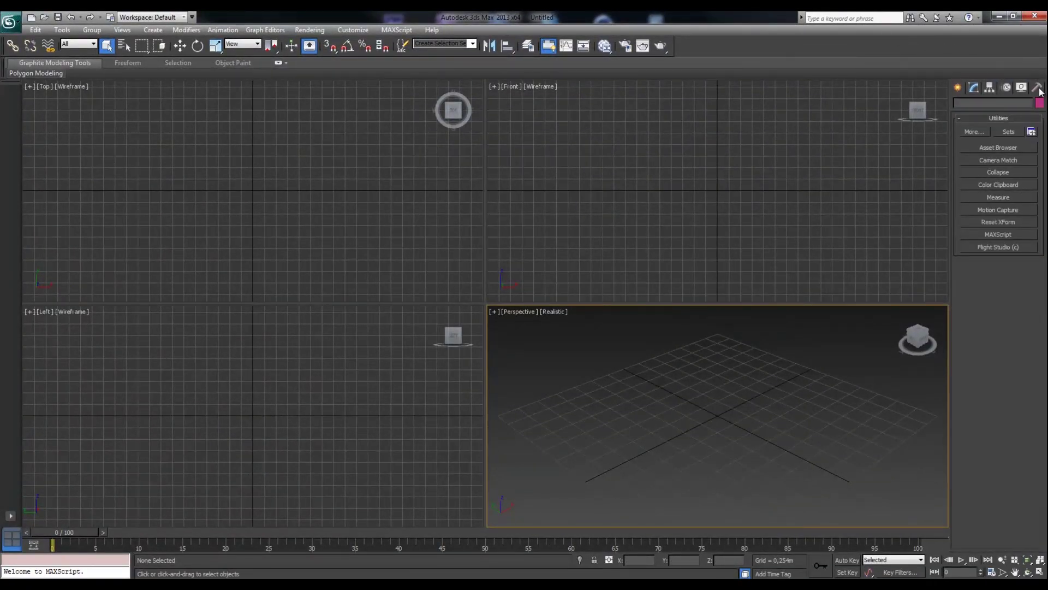
Choose the M3 - Import utility from the MAXScript utilities list
left_click(982, 236)
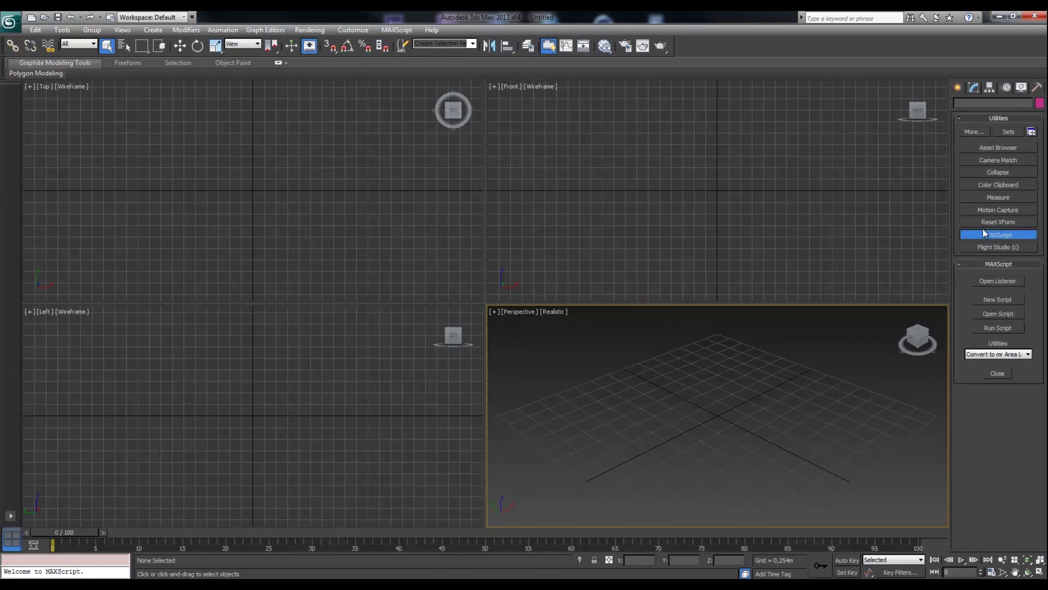
left_click(987, 355)
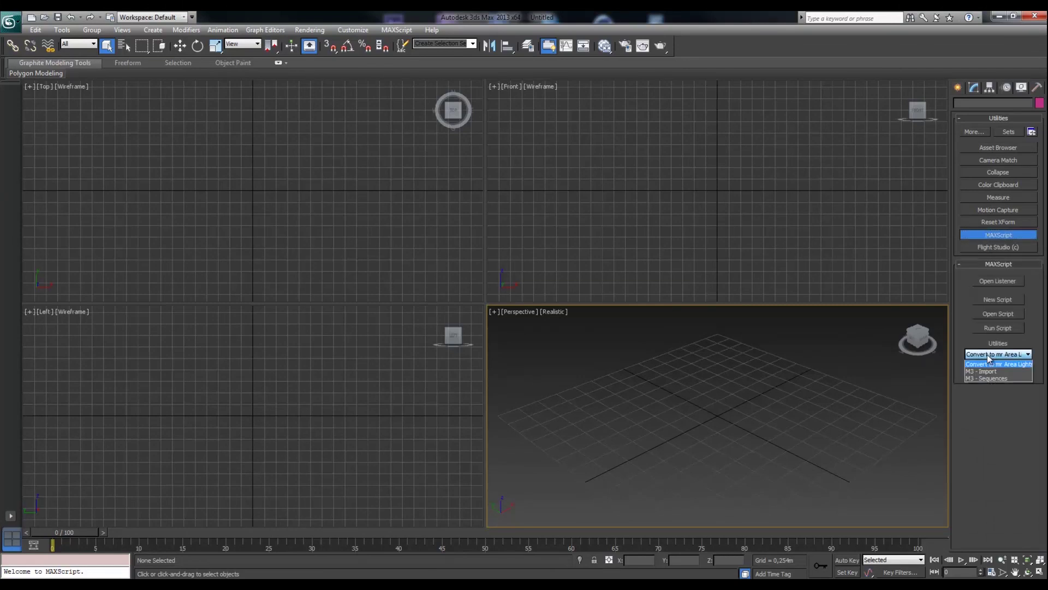
left_click(985, 372)
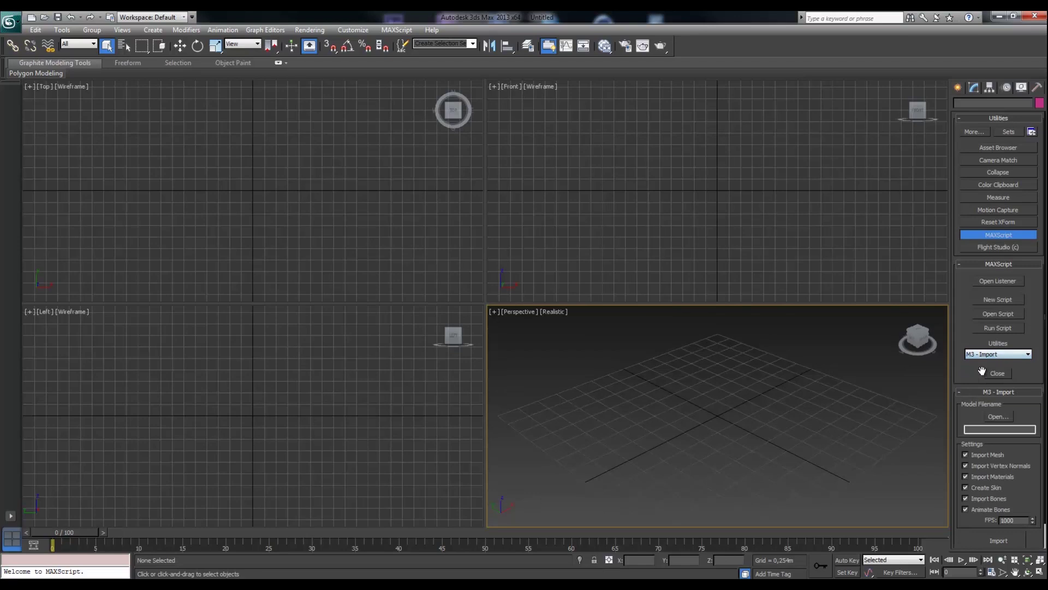
Import Terran > Banshee > Banshee.m3 into the scene
left_click(997, 417)
key("BackSpace")
left_click_drag(875, 269, 875, 173)
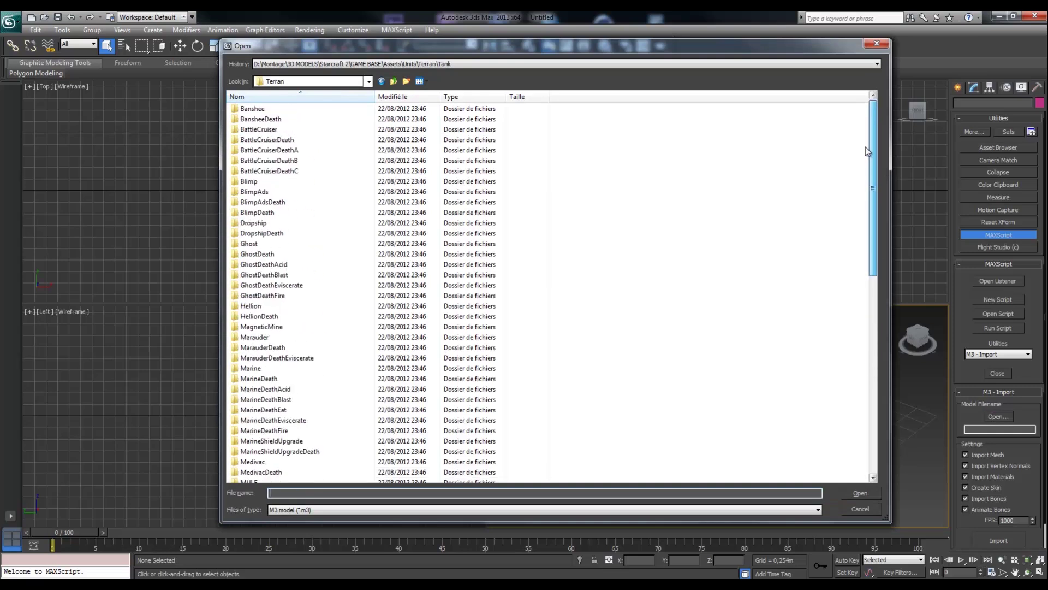
double_click(251, 109)
double_click(256, 110)
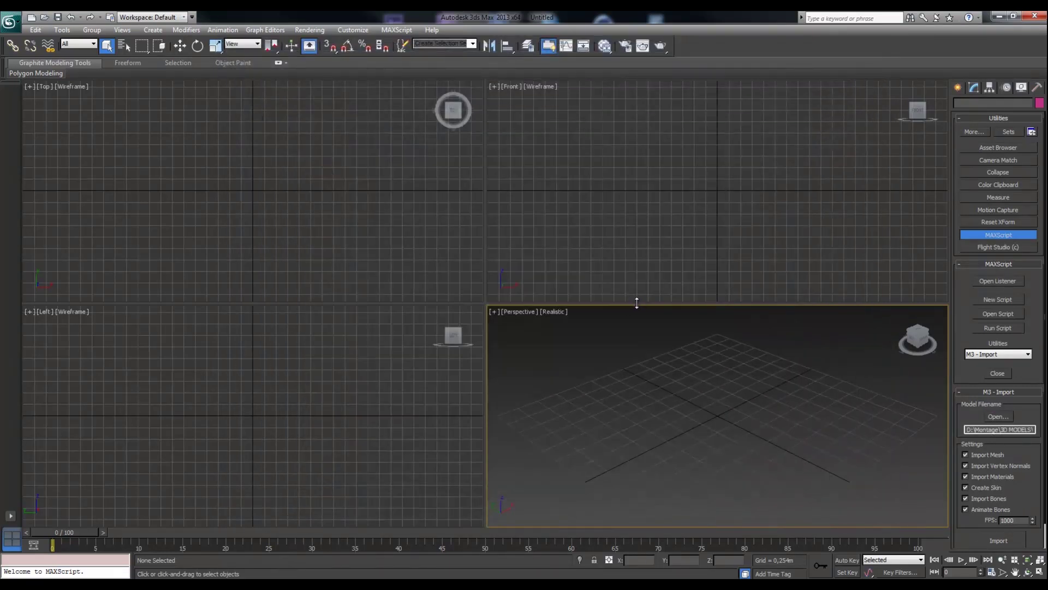
left_click(998, 541)
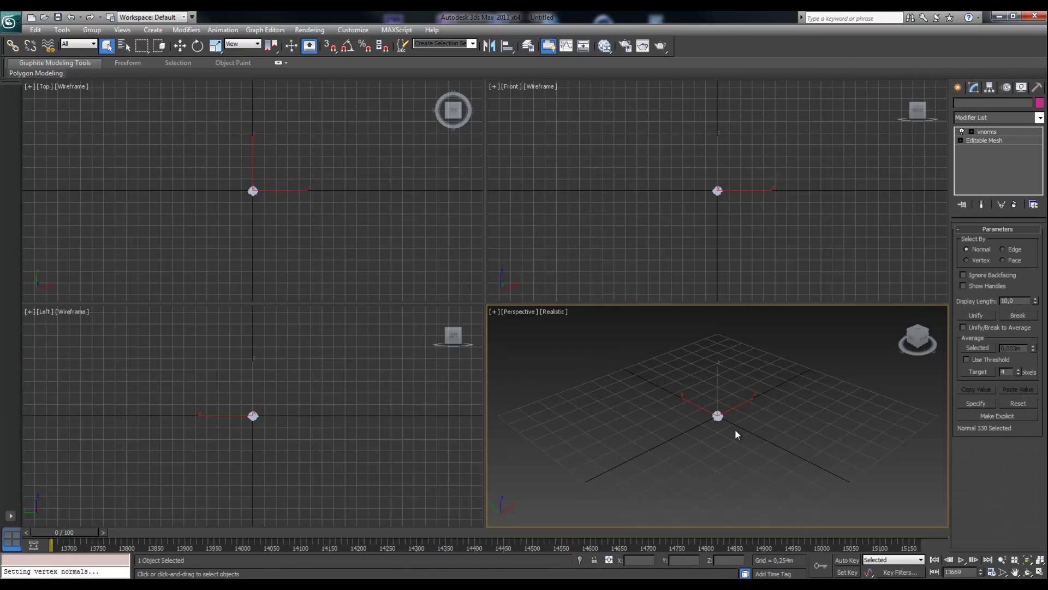
middle_click_drag(756, 432, 729, 415)
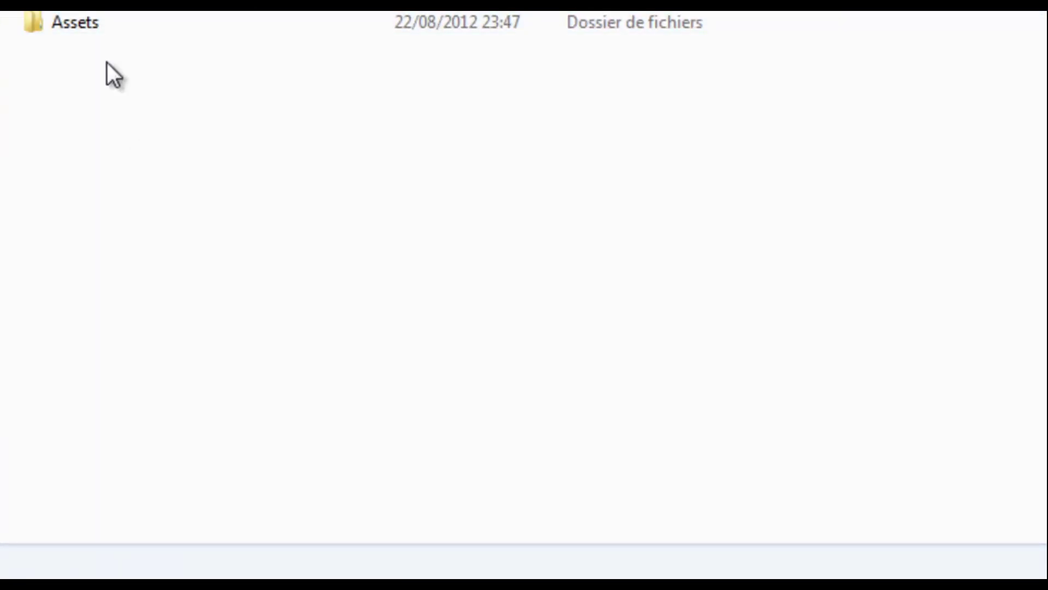
Open the Assets > Textures folder in Explorer
double_click(84, 21)
scroll(262, 206, "down", 1)
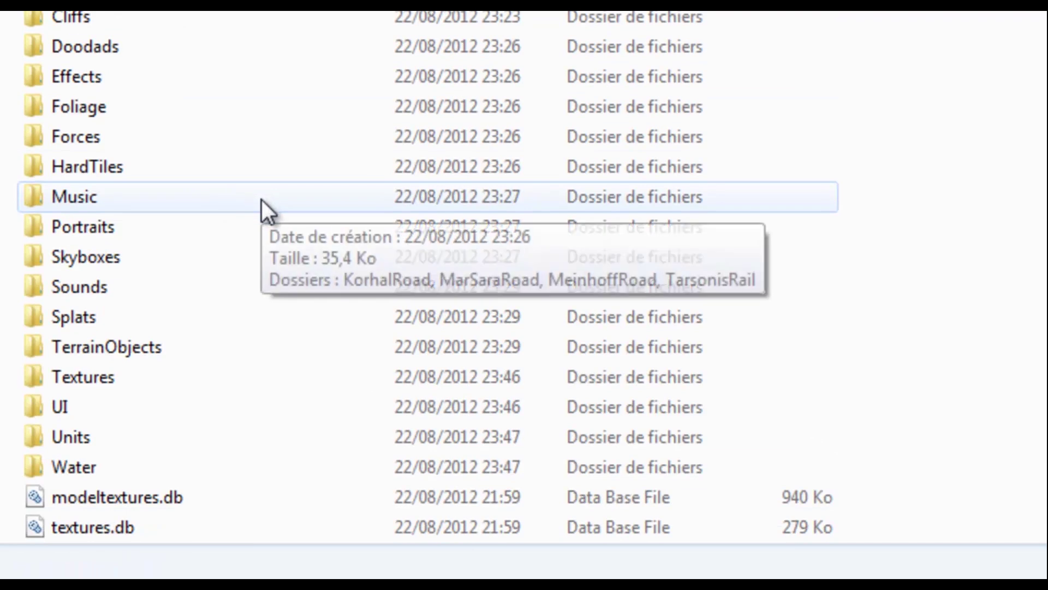
double_click(104, 378)
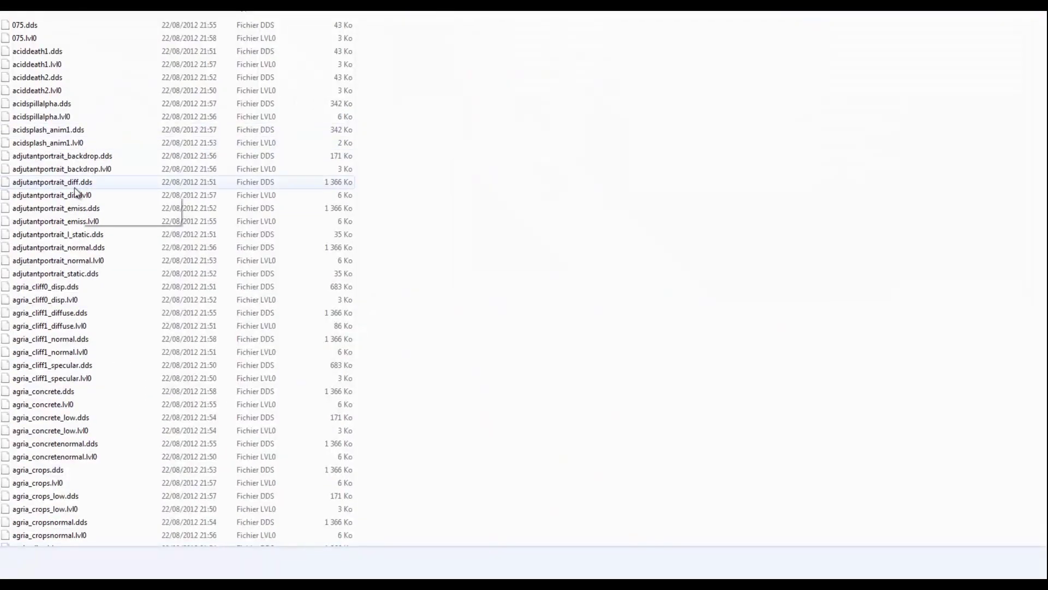
Select banshee_diffuse.dds through bansheesamplacement.lvl0 and copy them
left_click(76, 194)
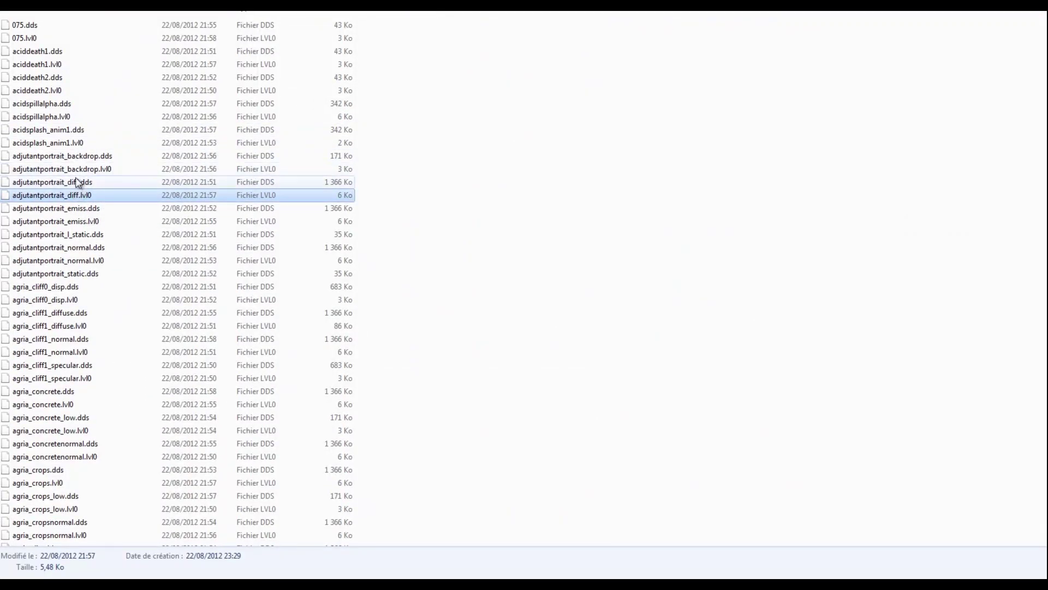
scroll(164, 218, "down", 7)
key("b")
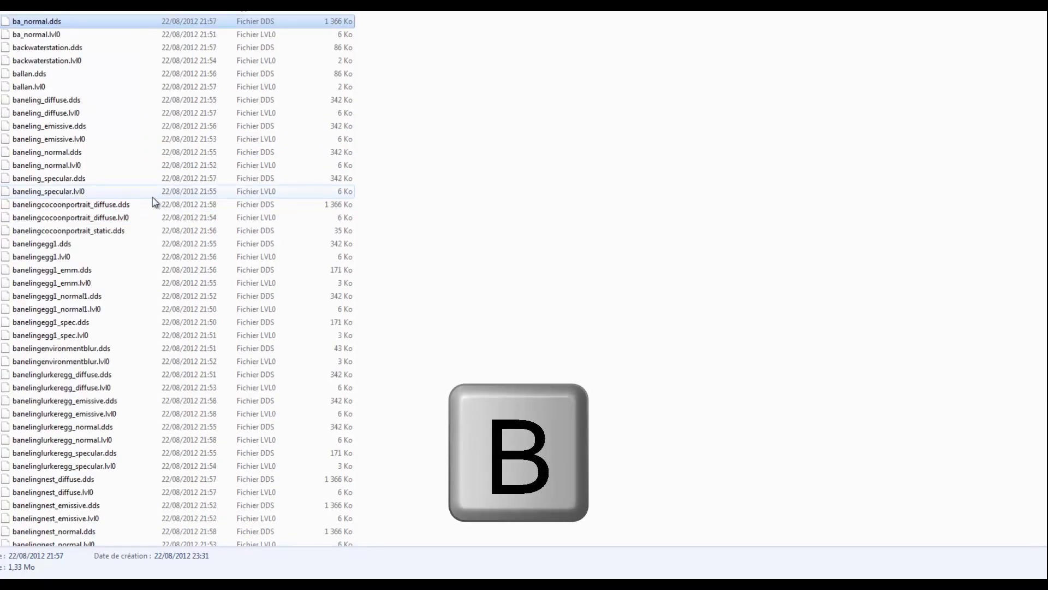
scroll(124, 215, "down", 13)
scroll(124, 215, "down", 6)
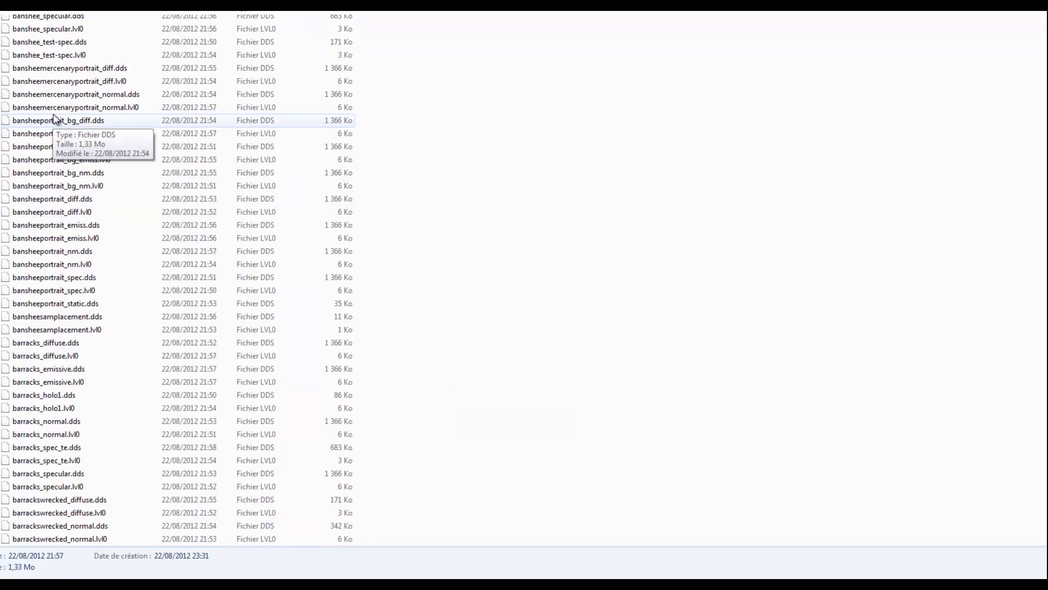
scroll(56, 44, "up", 3)
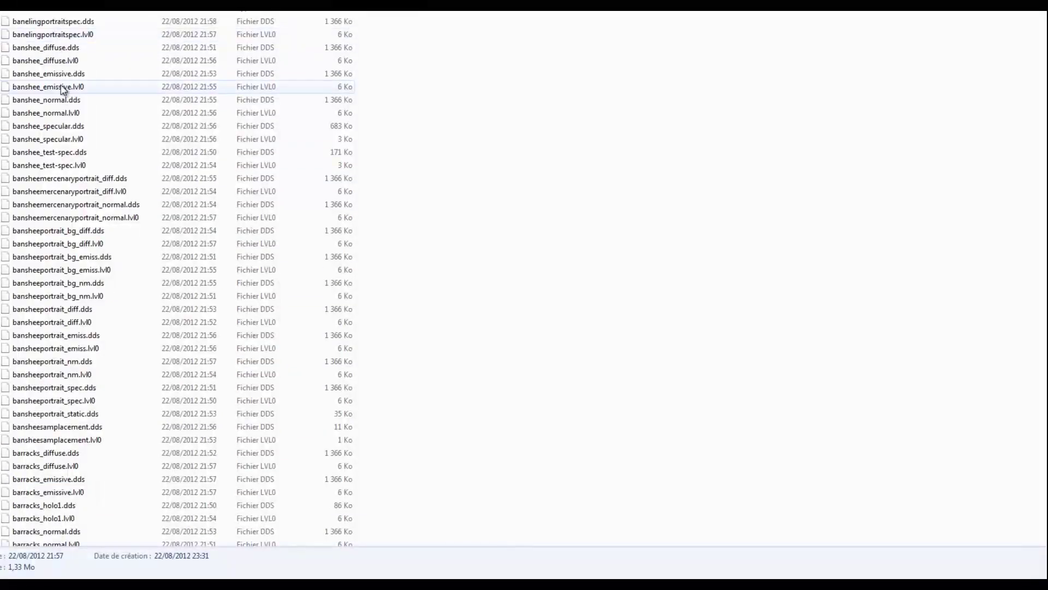
scroll(67, 63, "up", 1)
left_click(68, 64)
scroll(68, 63, "down", 6)
left_click(60, 252, "shift")
key("ctrl+c")
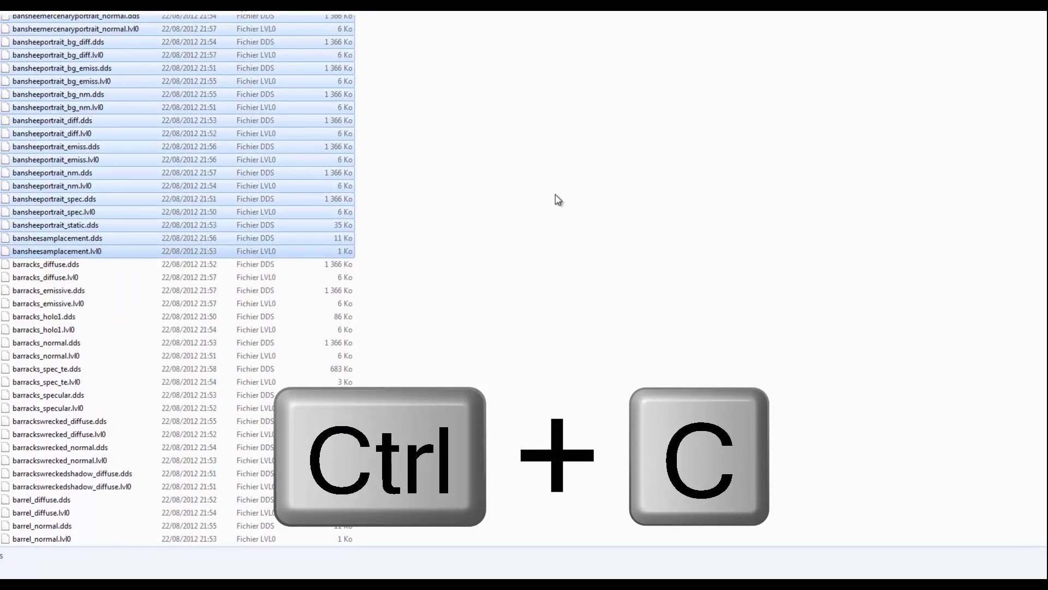
scroll(555, 199, "up", 5)
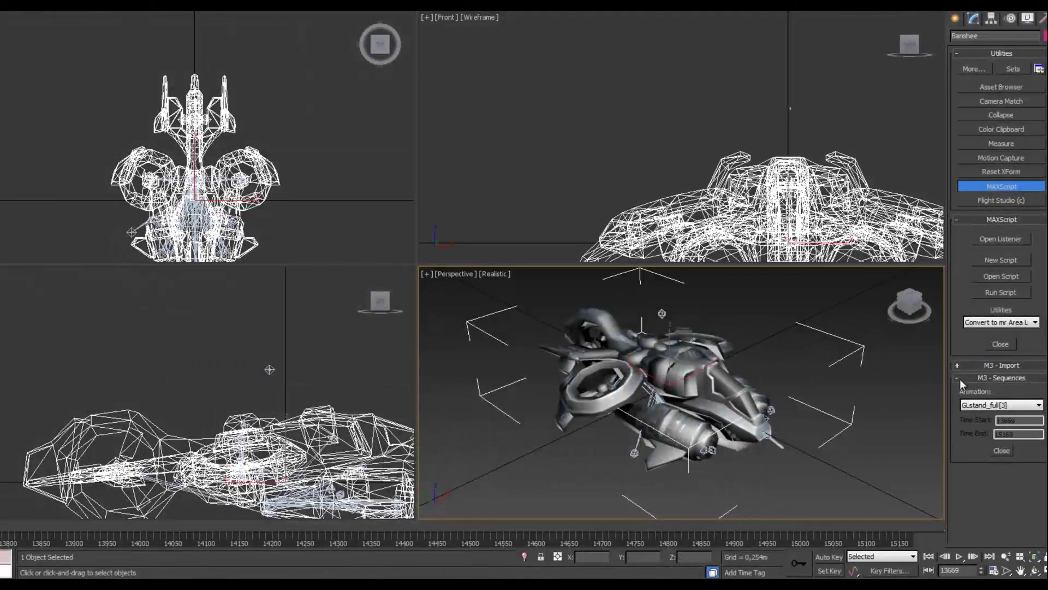
Expand the M3 - Import rollout and orbit the Perspective view around the Banshee
left_click(958, 364)
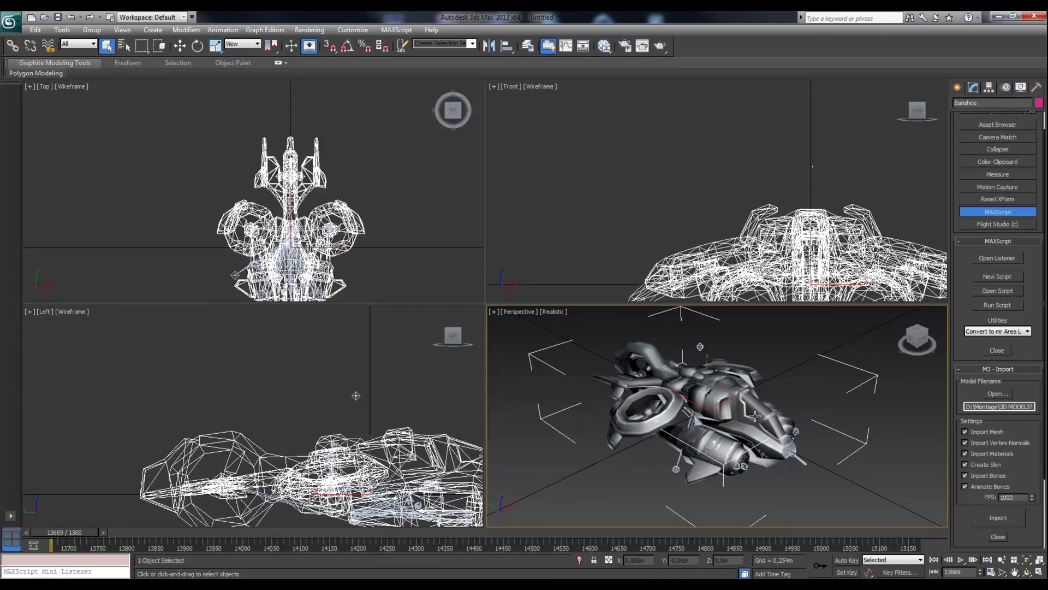
left_click(1027, 572)
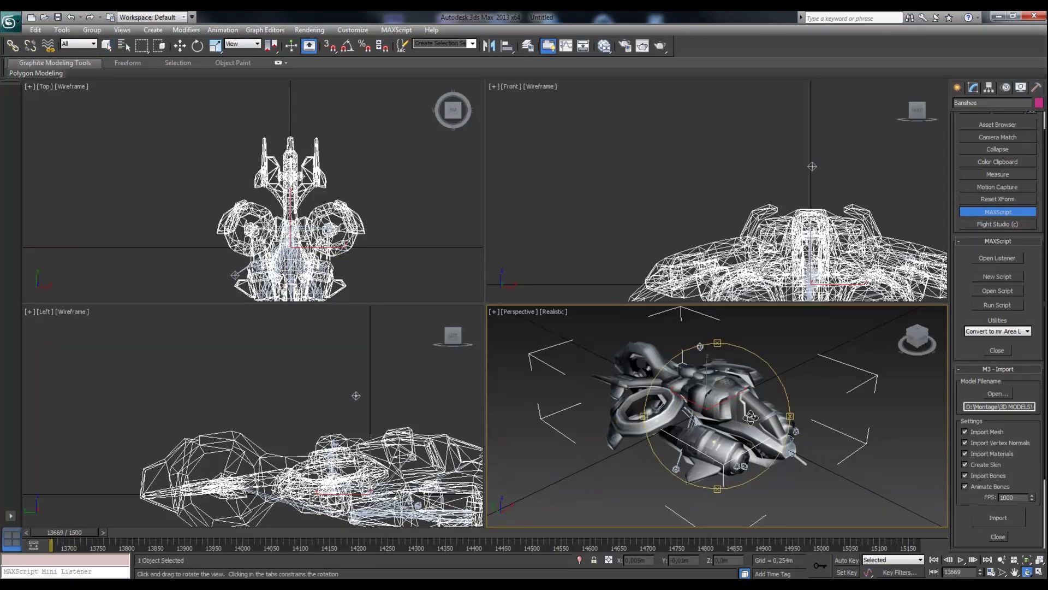